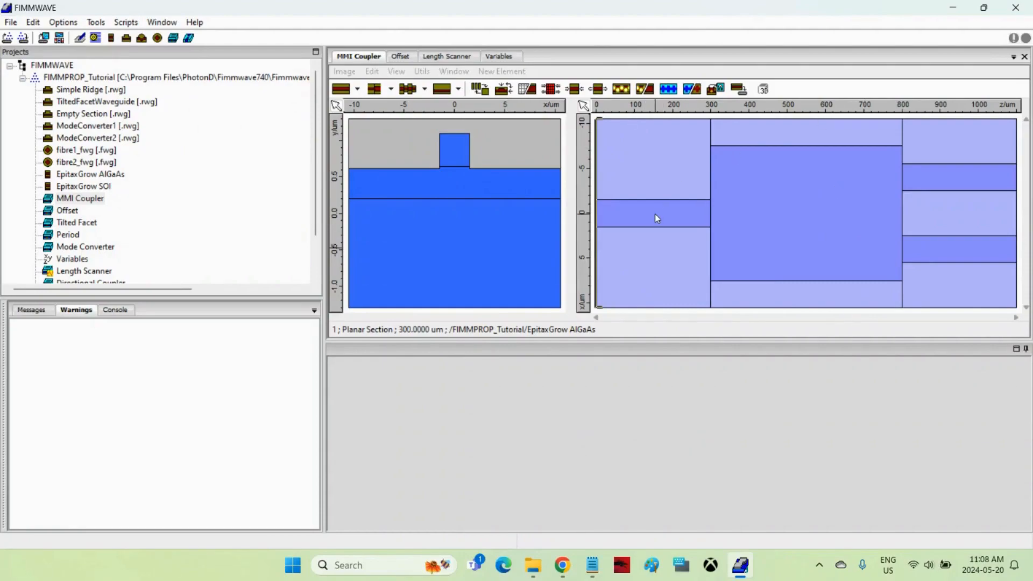
Inspect the cross-sections of the MMI coupler's input, wide multimode and twin-output sections
click(648, 170)
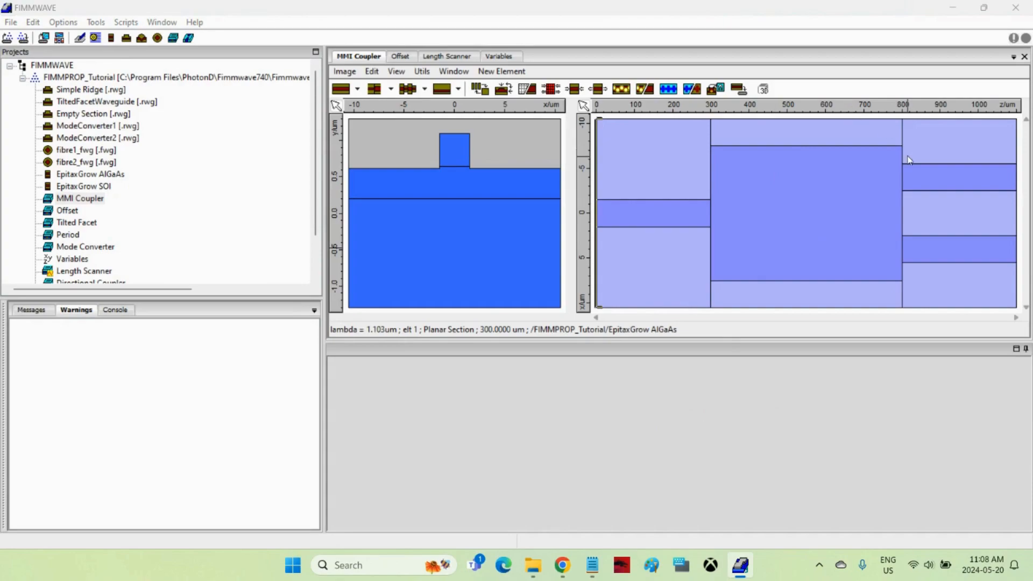
click(766, 150)
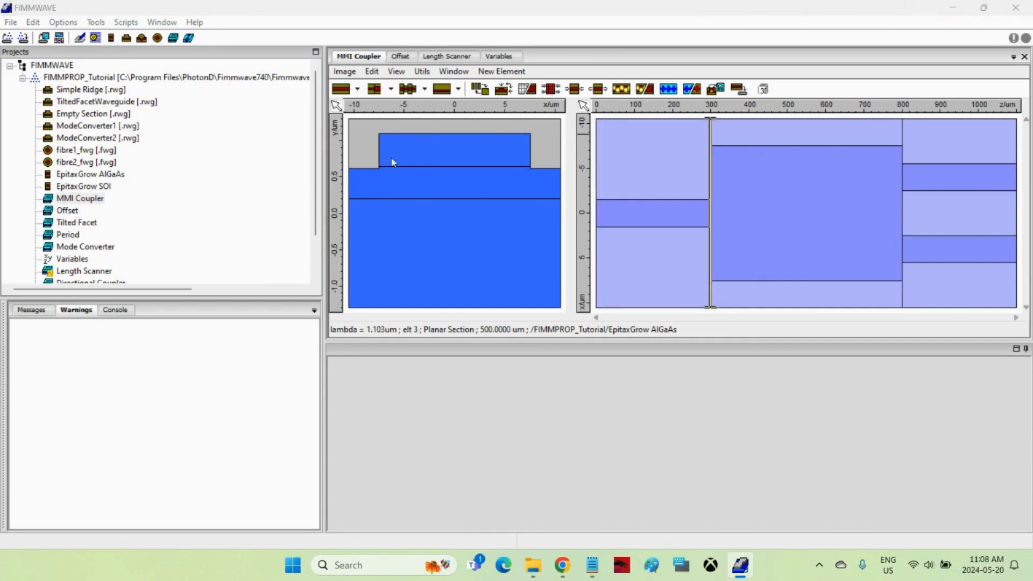
click(947, 190)
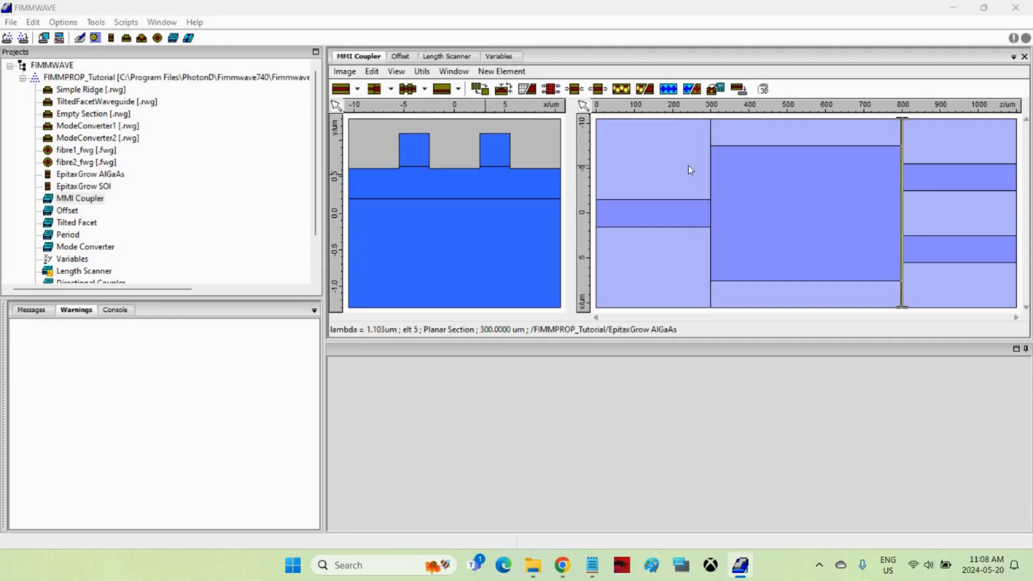
click(660, 167)
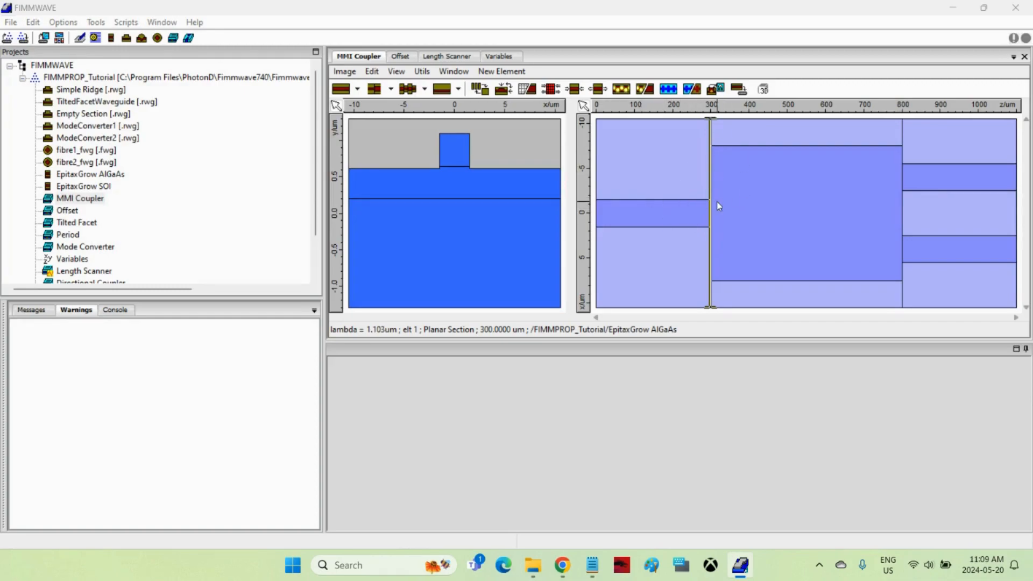
Calculate the MMI coupler's scattering matrix and examine the left-to-right power and phase coefficients for input mode 1
click(551, 90)
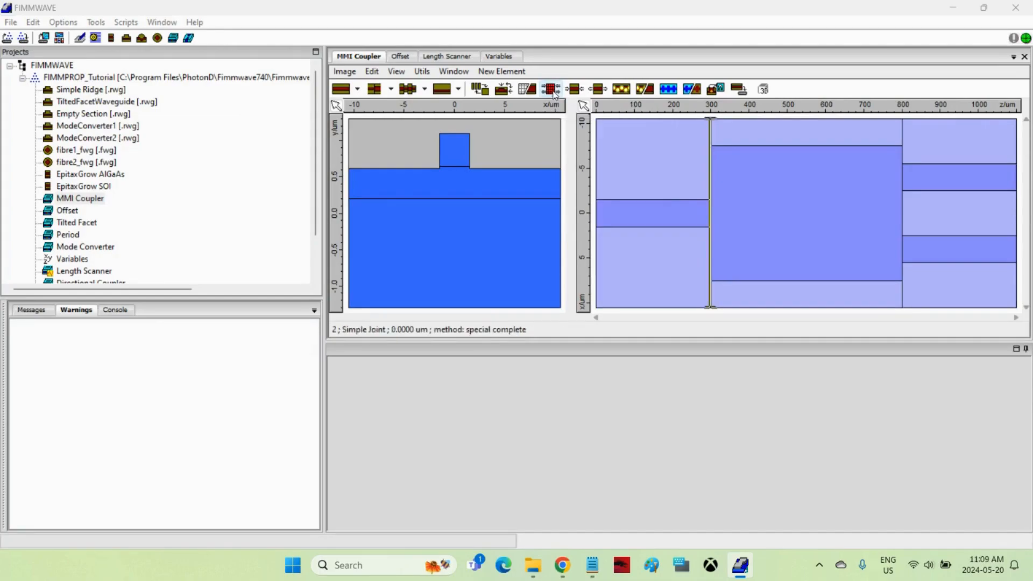
drag(657, 78, 472, 161)
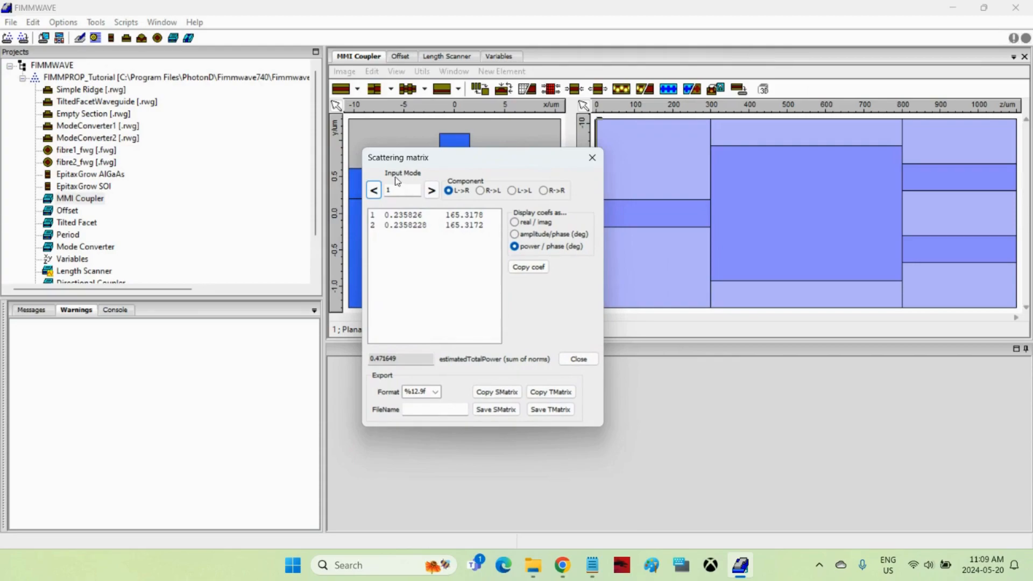
click(399, 191)
drag(477, 164, 430, 166)
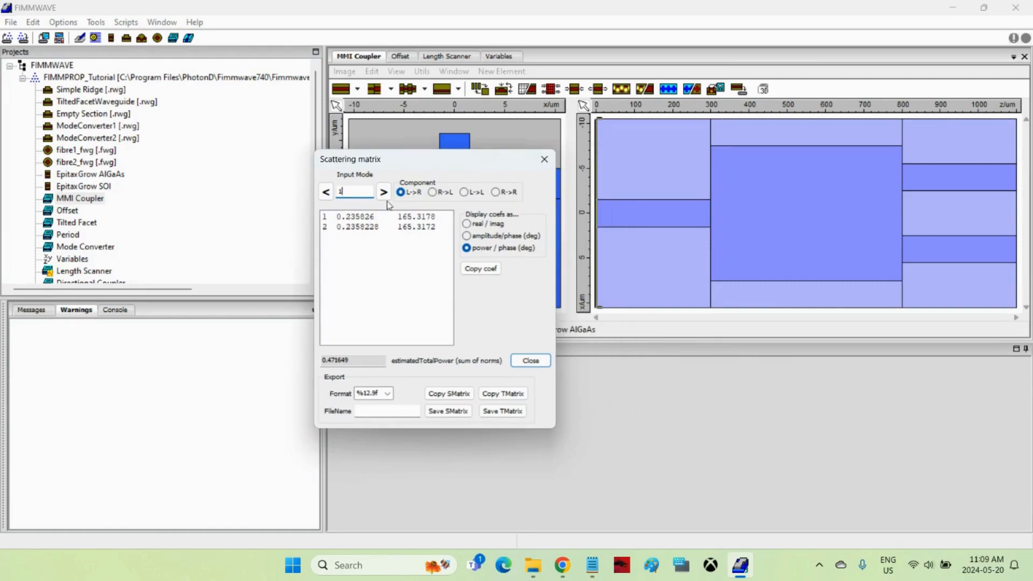
click(369, 218)
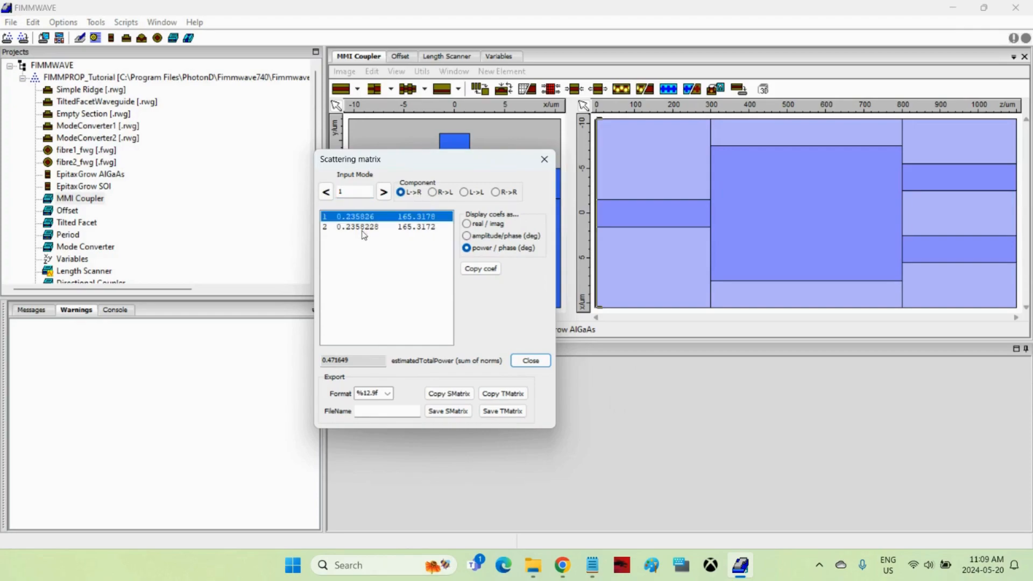
click(364, 235)
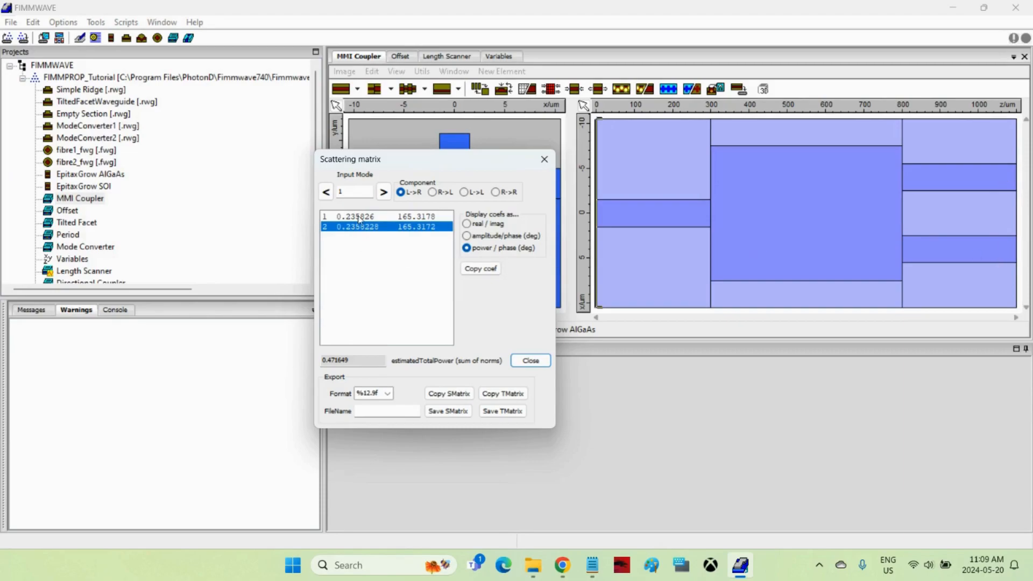
click(544, 159)
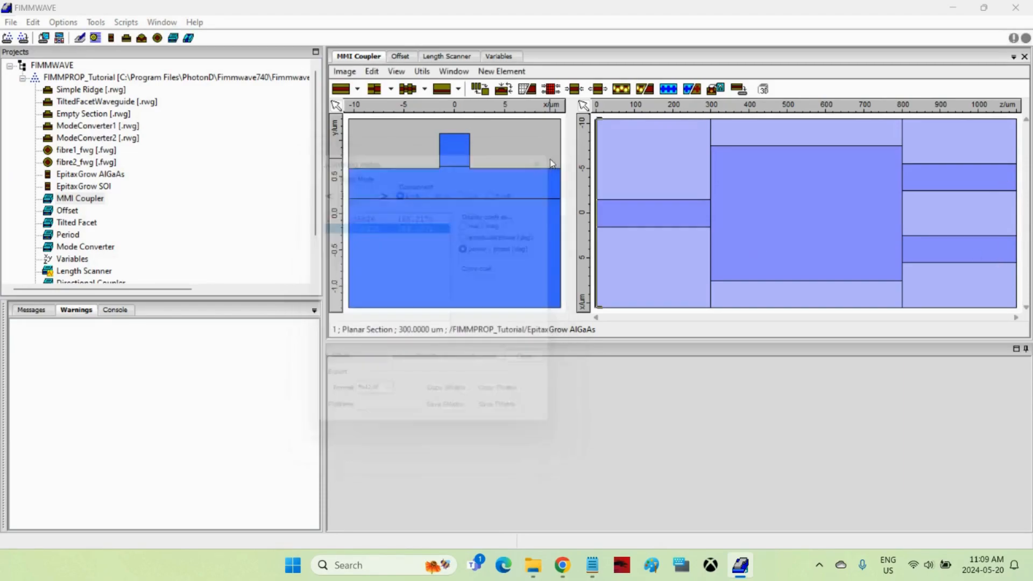
Plot the coupler's total intensity Z field profile as a Thermal-Plus colour map at depth position 0
click(622, 89)
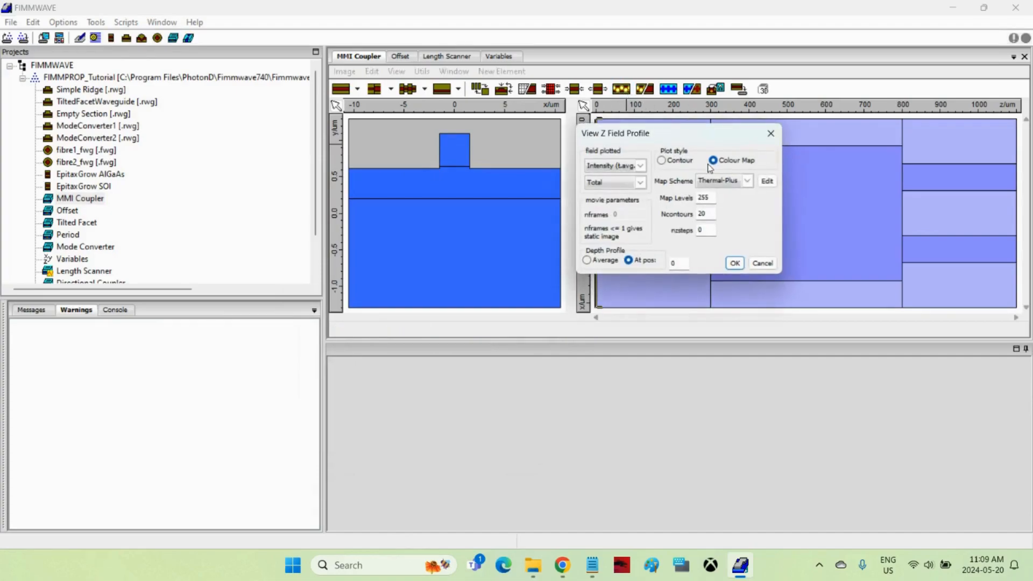
click(736, 267)
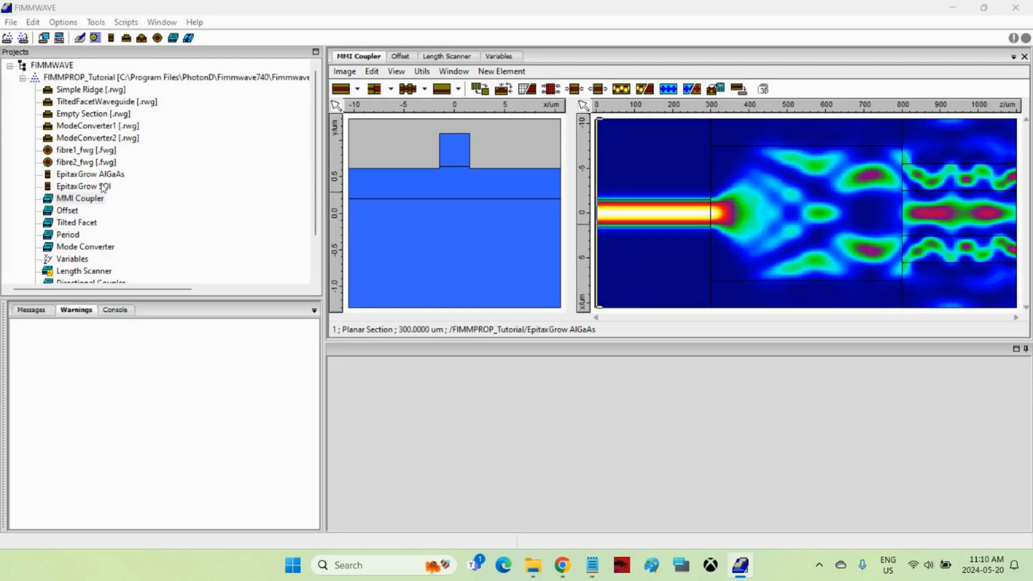
double_click(92, 271)
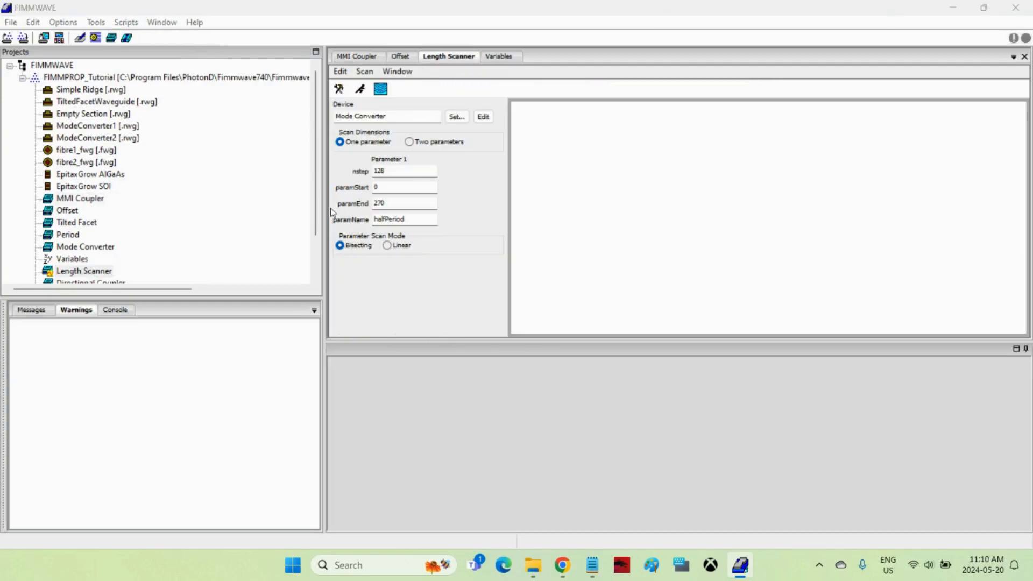
click(447, 115)
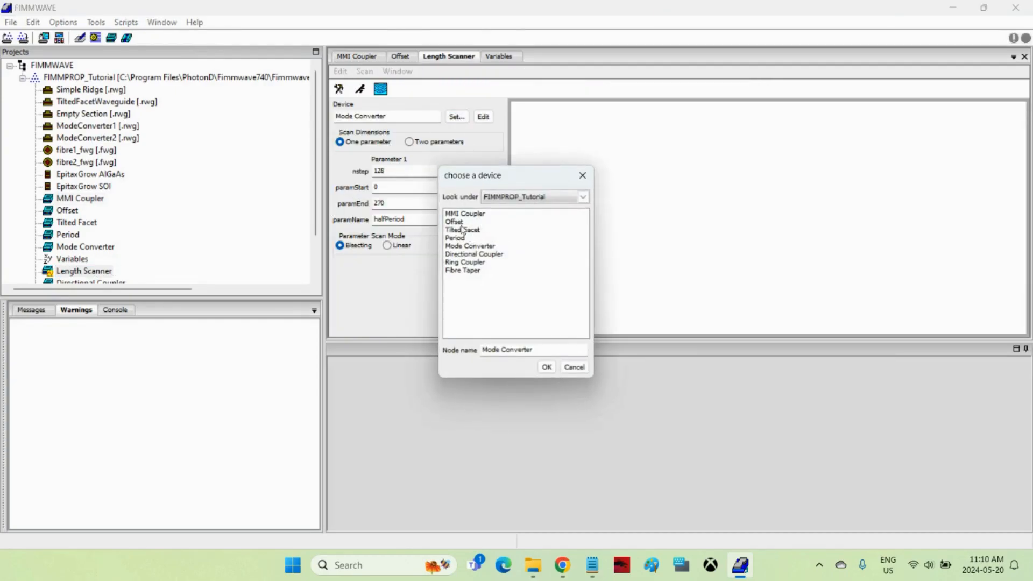
click(457, 216)
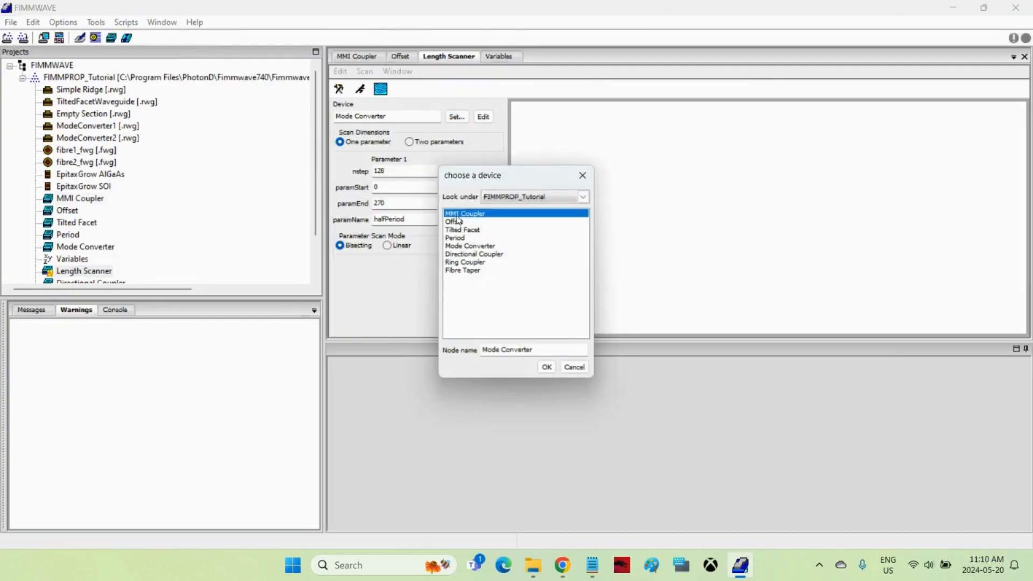
click(546, 369)
click(383, 113)
click(387, 114)
drag(386, 114, 316, 109)
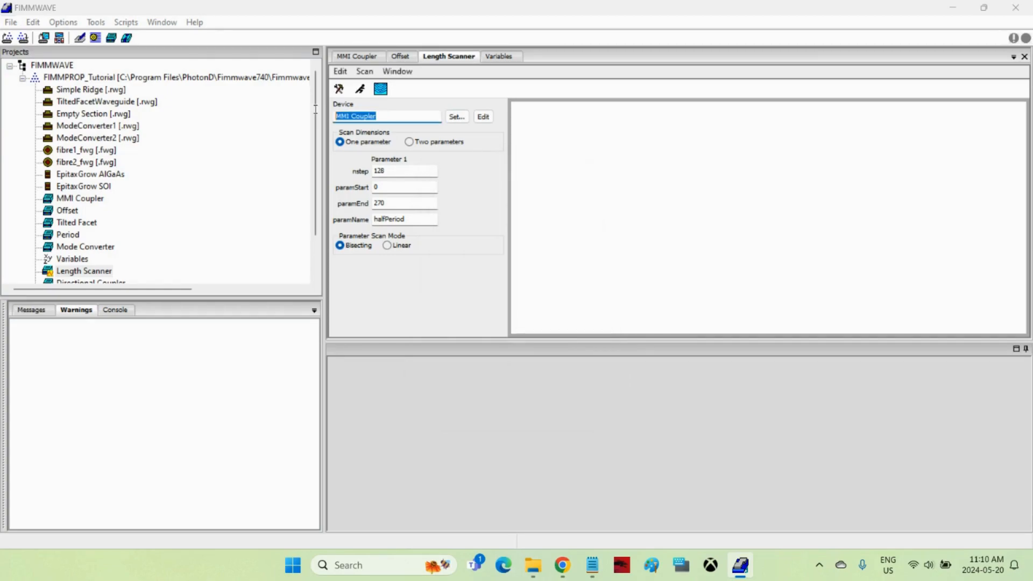
click(380, 117)
drag(420, 219, 344, 223)
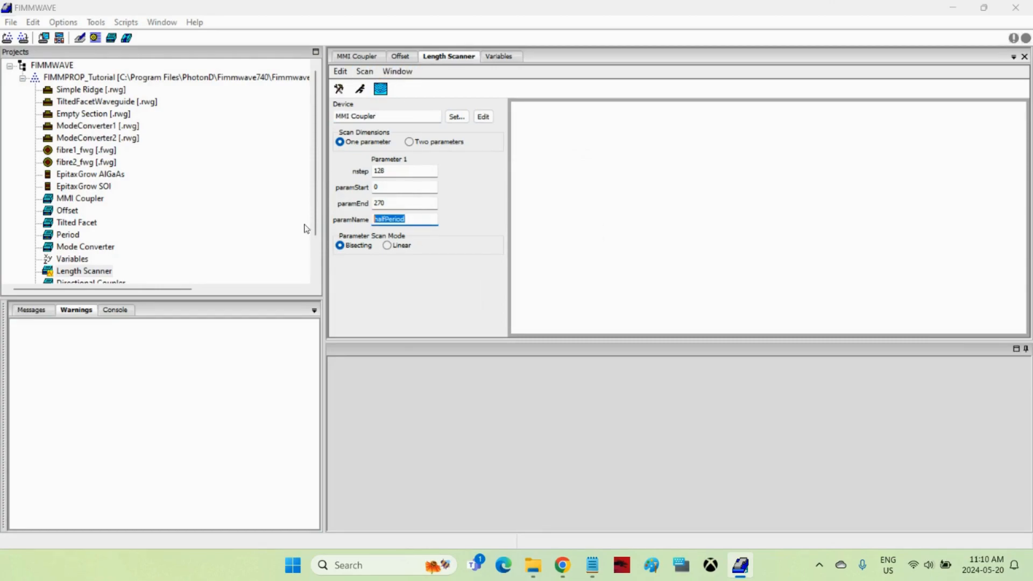
text(L)
Check the length variable in the properties of the coupler's wide multimode section
click(361, 56)
right_click(795, 188)
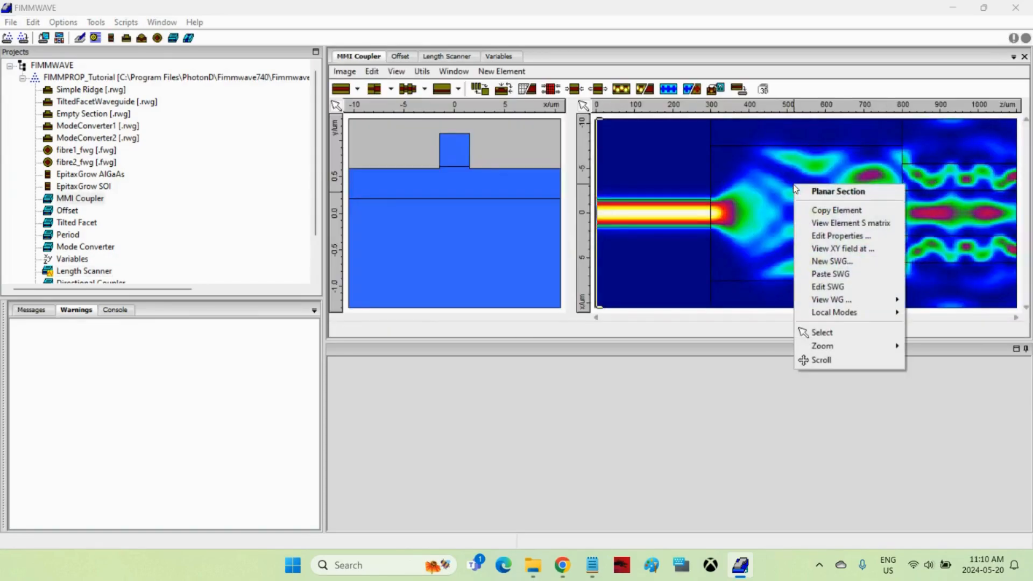
click(837, 236)
drag(807, 60, 580, 174)
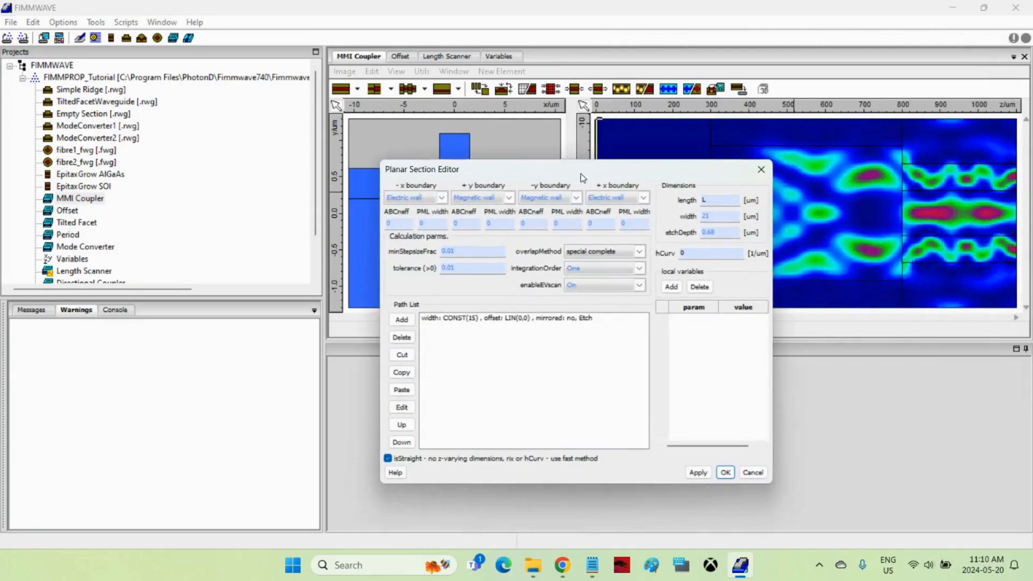
double_click(698, 200)
click(713, 200)
click(761, 173)
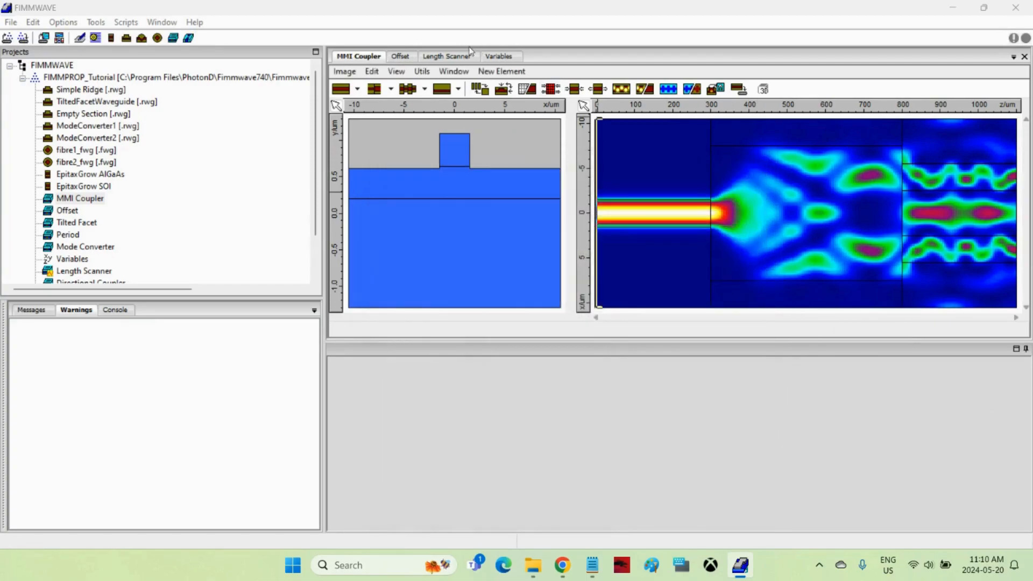
Set the Length Scanner's parameter range to start at 300 and end at 500
click(451, 56)
double_click(377, 186)
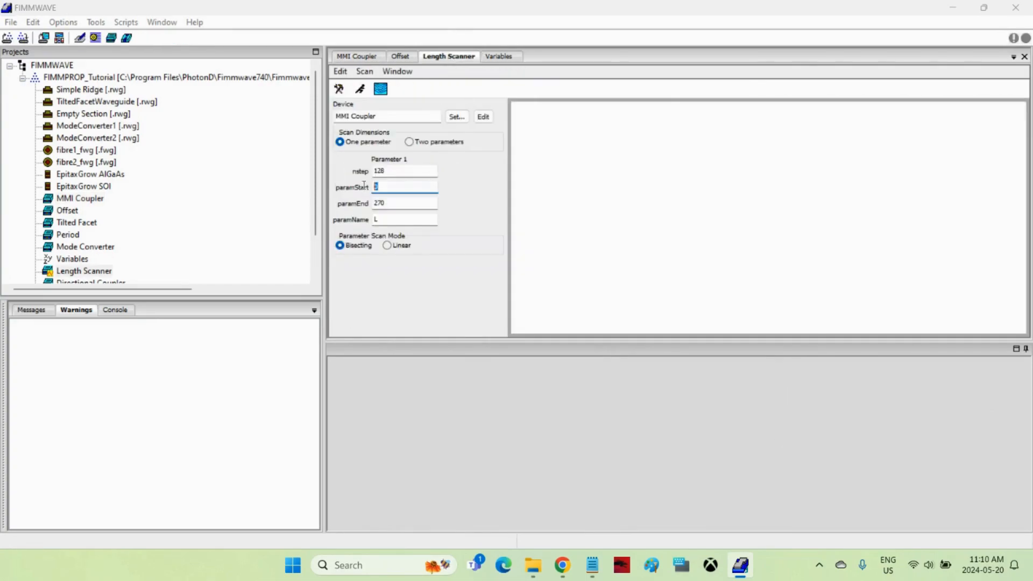
text(3)
double_click(397, 203)
text(500)
click(391, 170)
Run a mode coefficients scan plotting the RHS norms of modes 1 and 2 on the same scale
click(364, 71)
click(377, 90)
drag(659, 113, 456, 150)
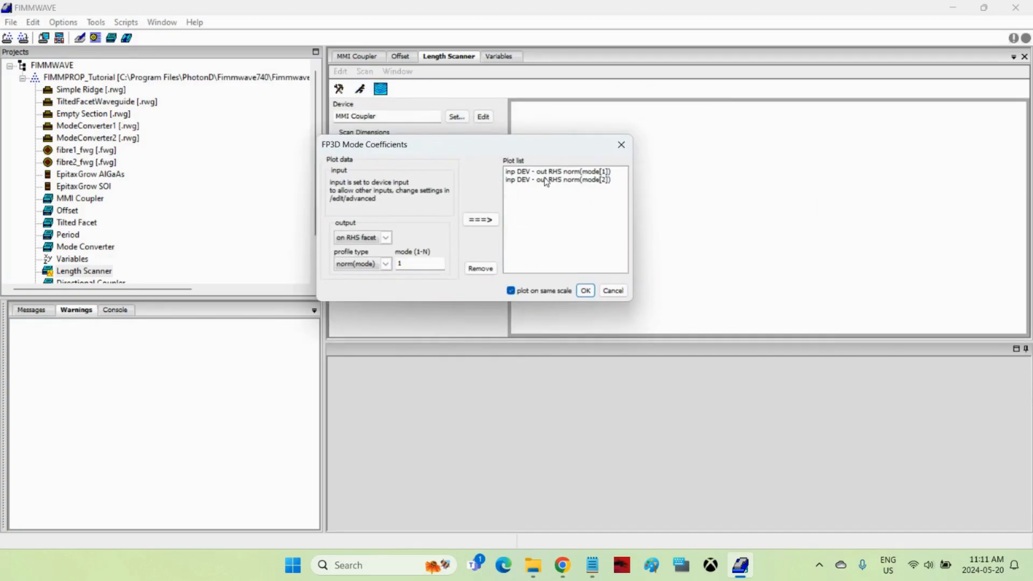
mouse_move(518, 144)
mouse_down()
mouse_move(523, 174)
mouse_move(535, 143)
mouse_up()
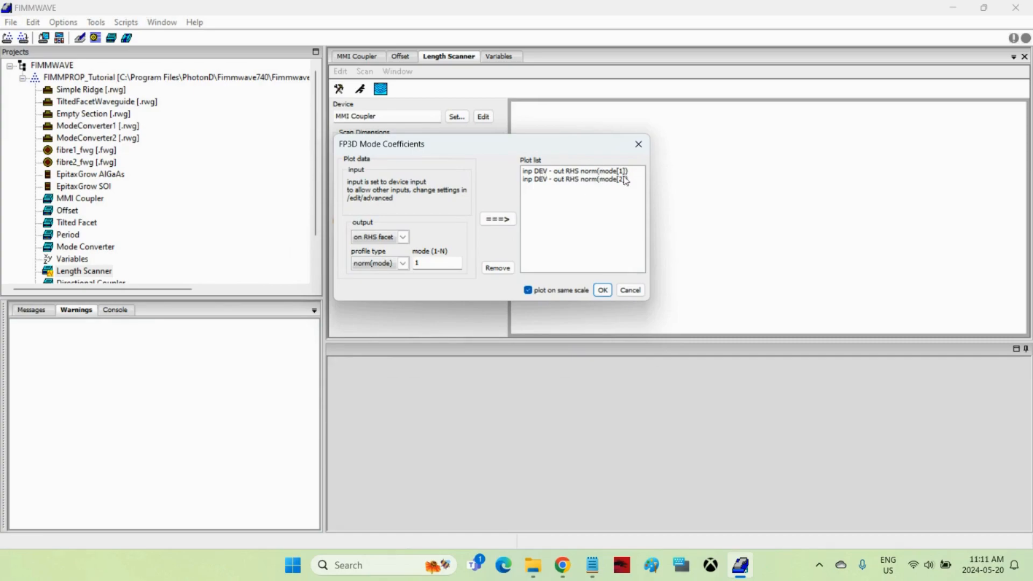
drag(499, 158, 650, 138)
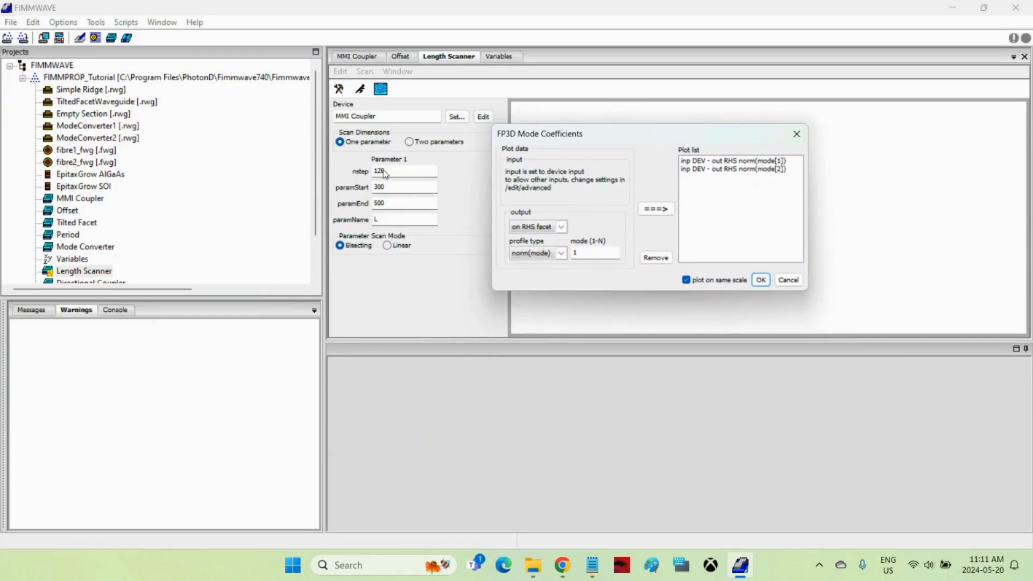
click(761, 280)
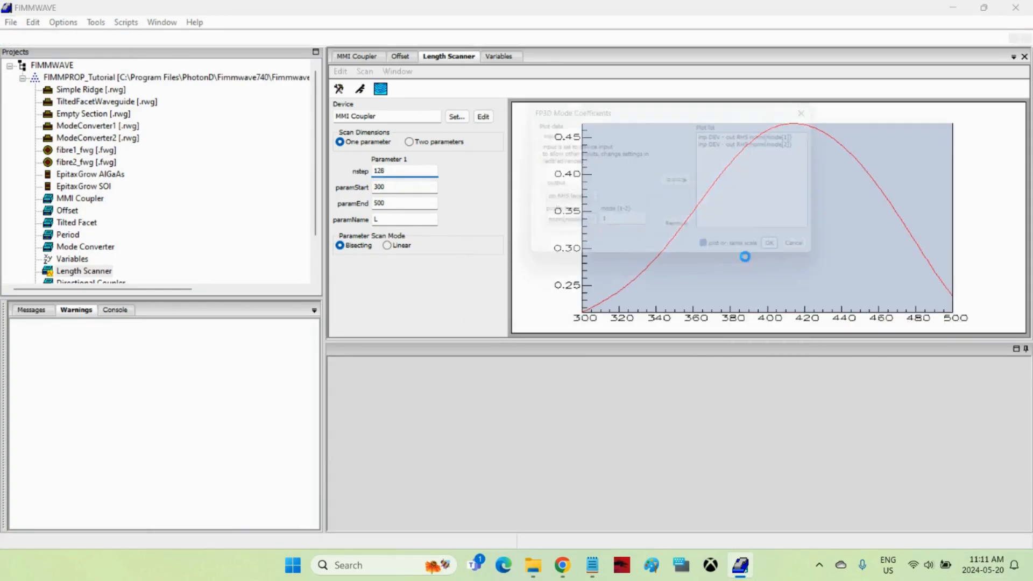
drag(733, 113, 446, 184)
click(504, 327)
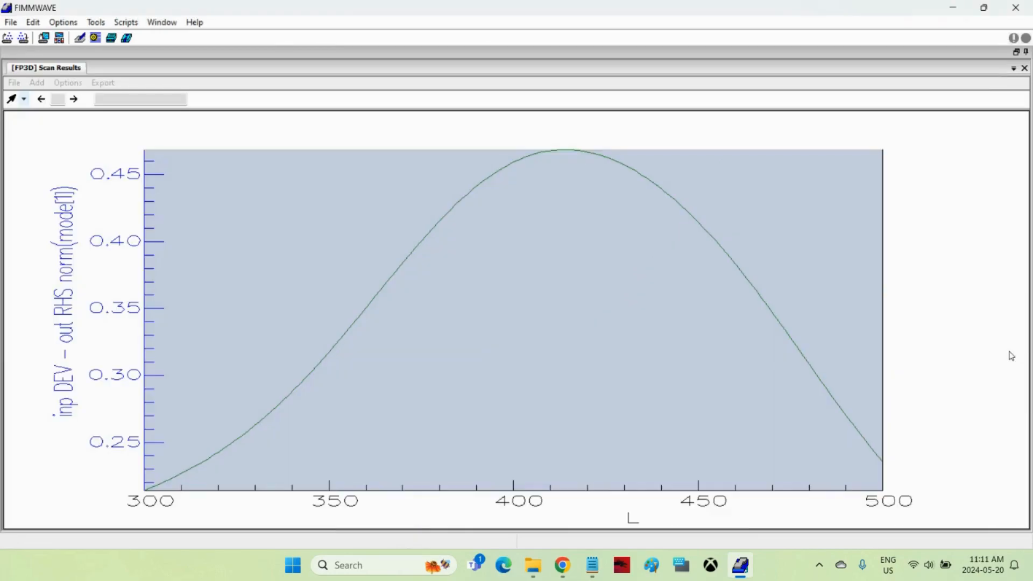
Enlarge the scan results plot and read the curve's peak coordinates with the crosshair cursor
click(1016, 349)
click(1016, 52)
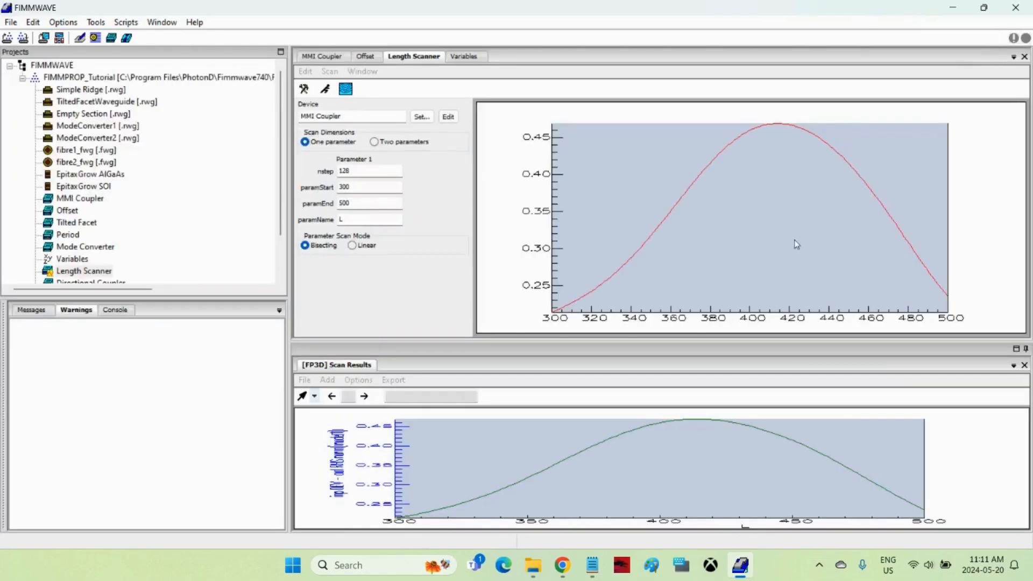
click(329, 56)
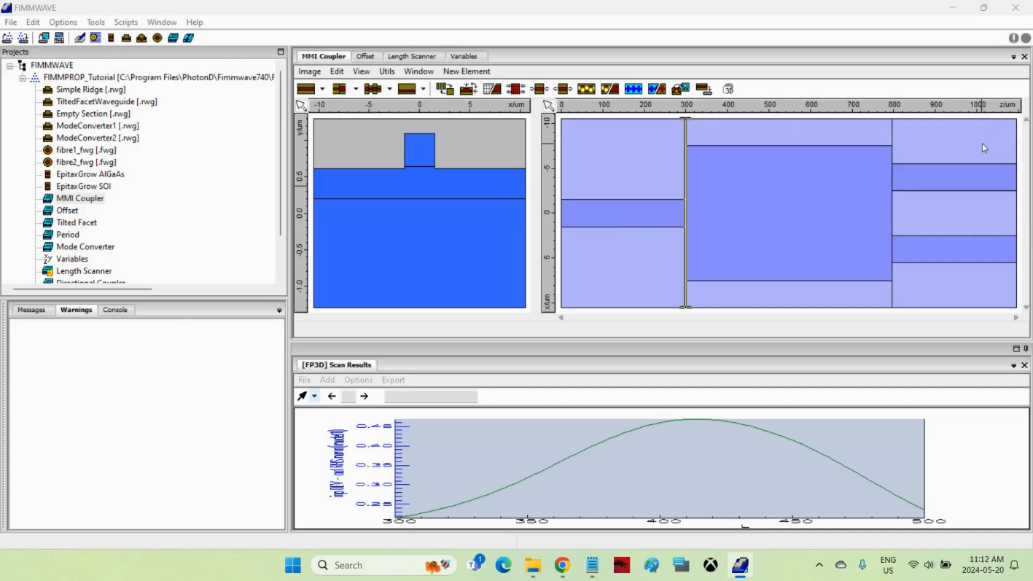
click(1016, 349)
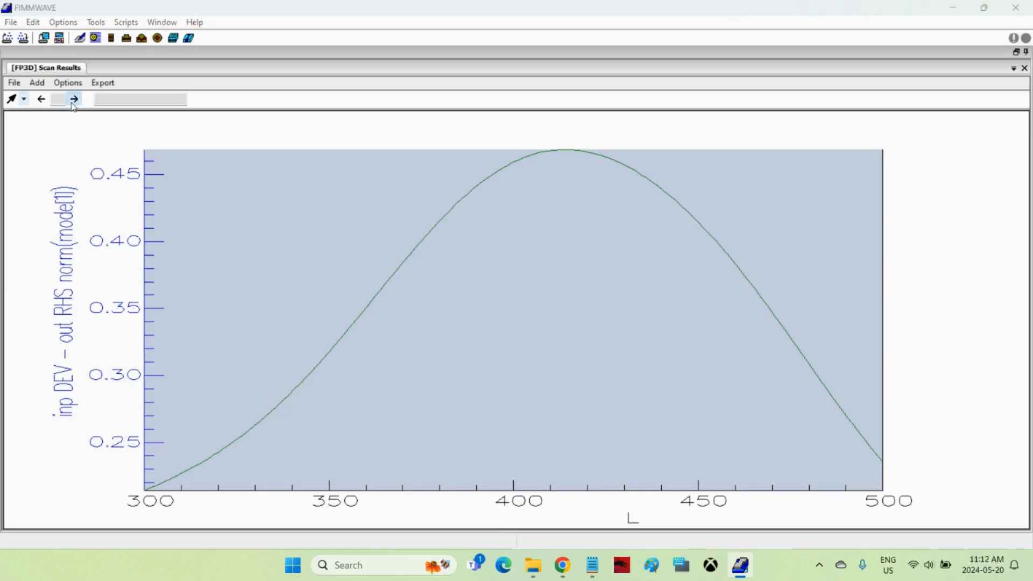
click(24, 99)
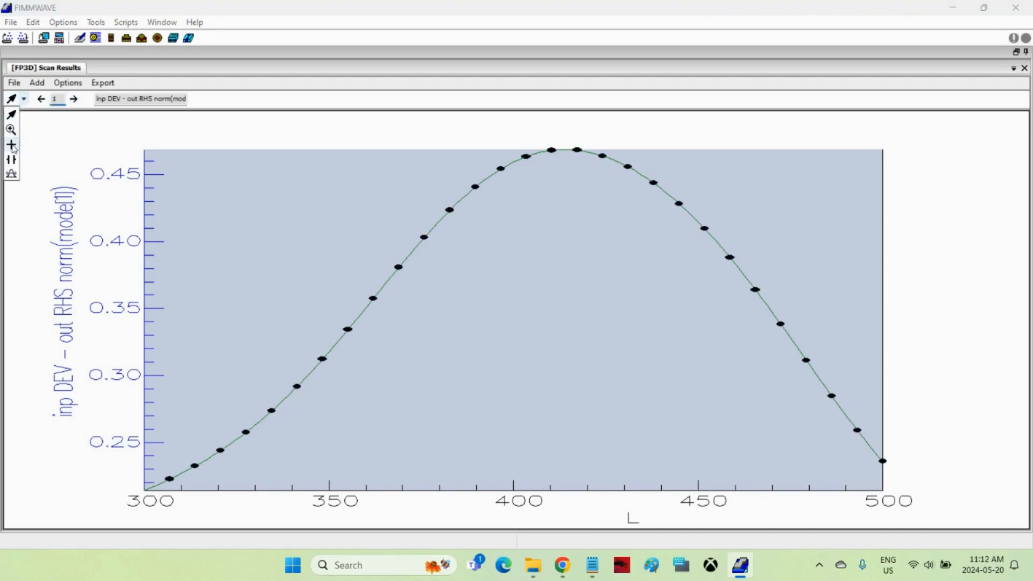
click(13, 145)
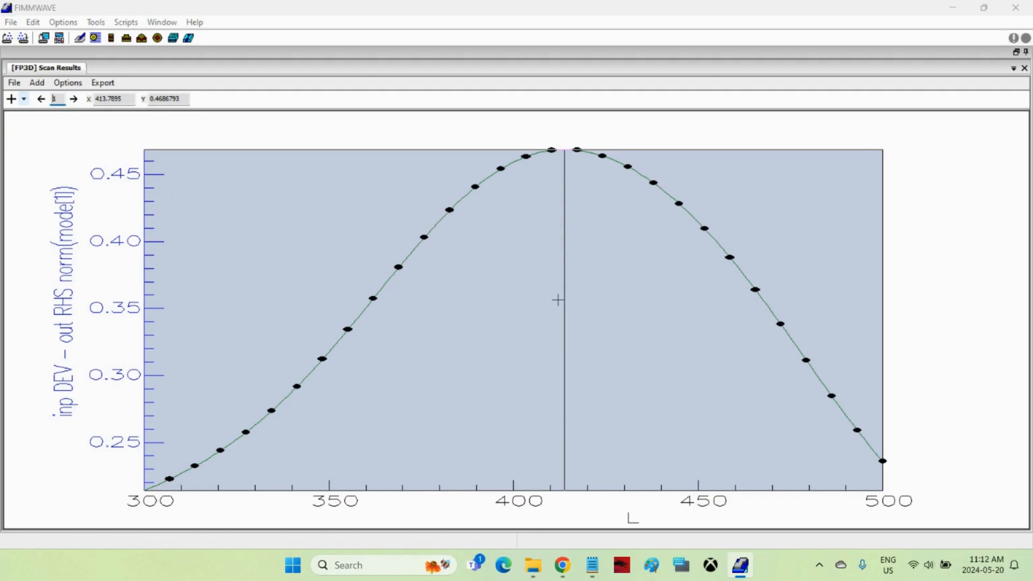
click(1018, 52)
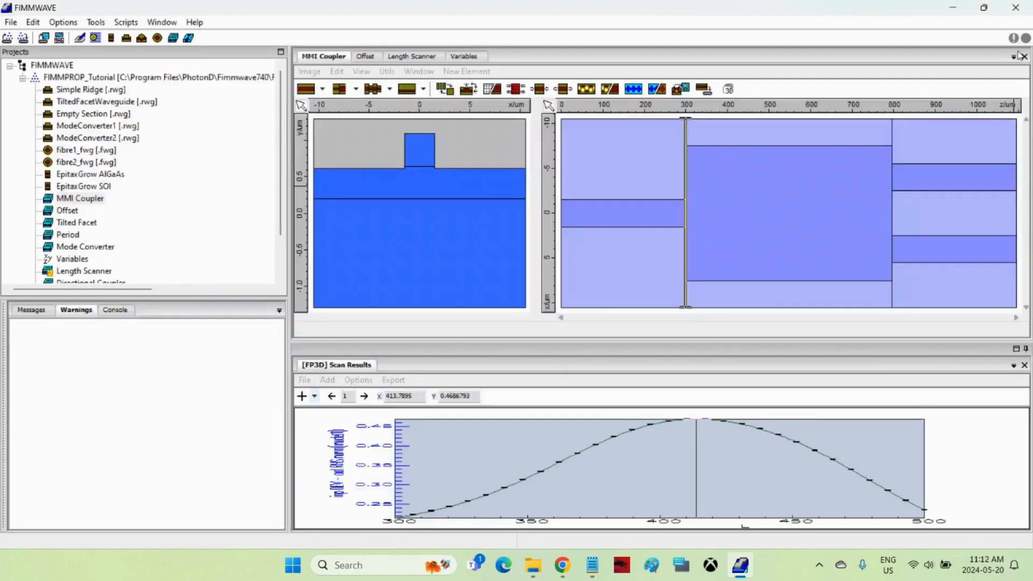
Set the length of the coupler's wide multimode section to 413 um
right_click(764, 193)
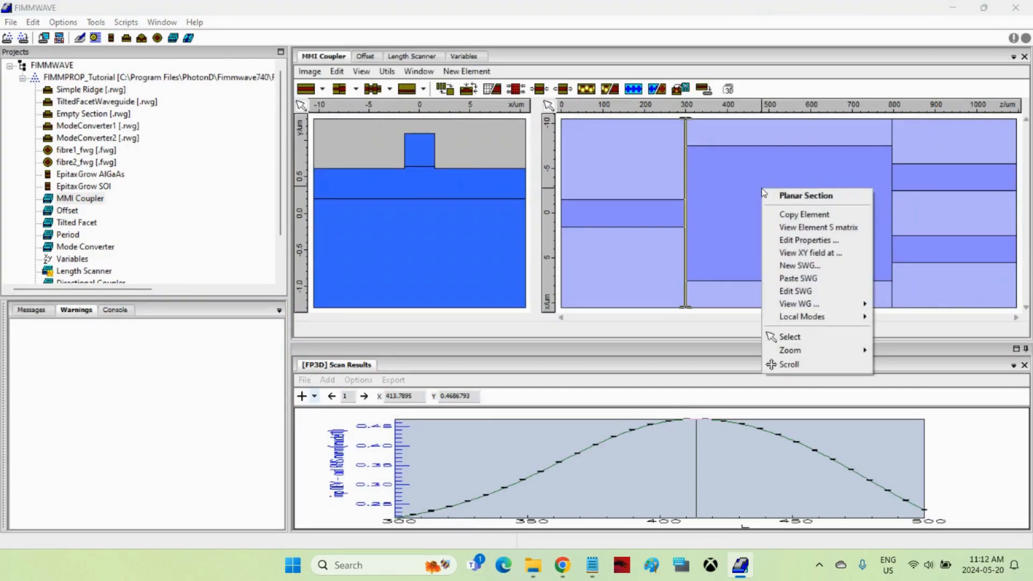
click(807, 240)
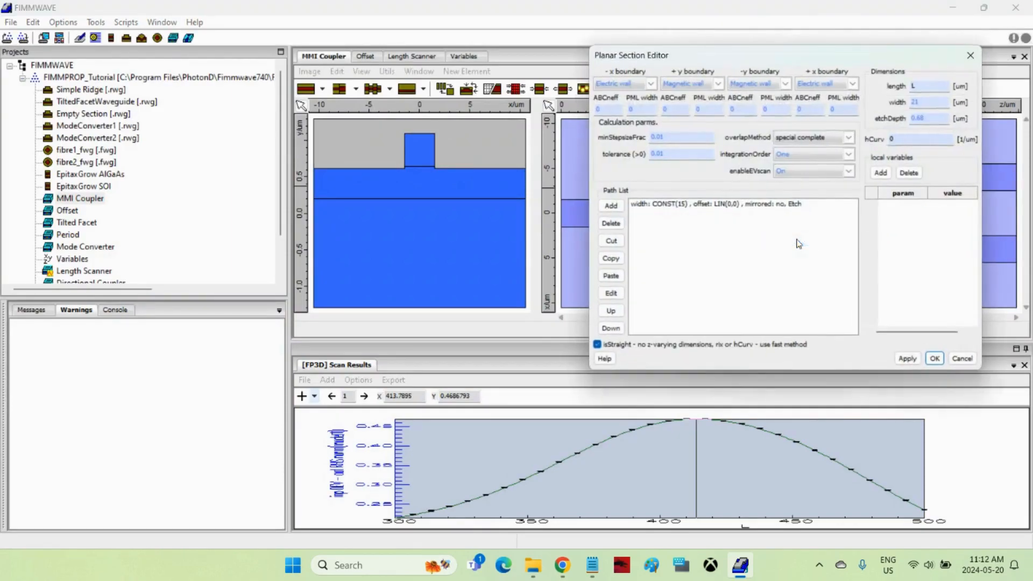
double_click(922, 86)
click(917, 360)
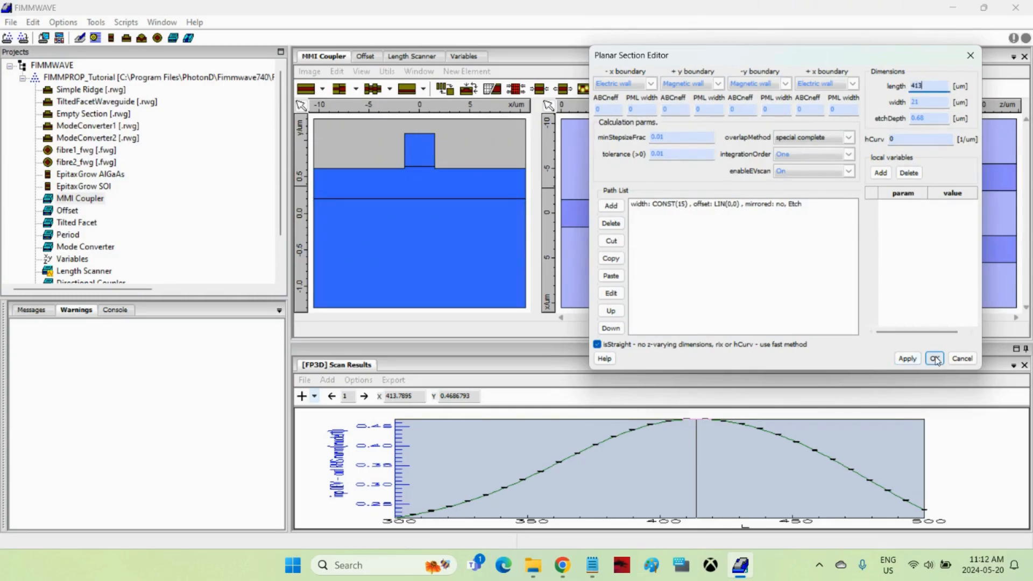
click(935, 359)
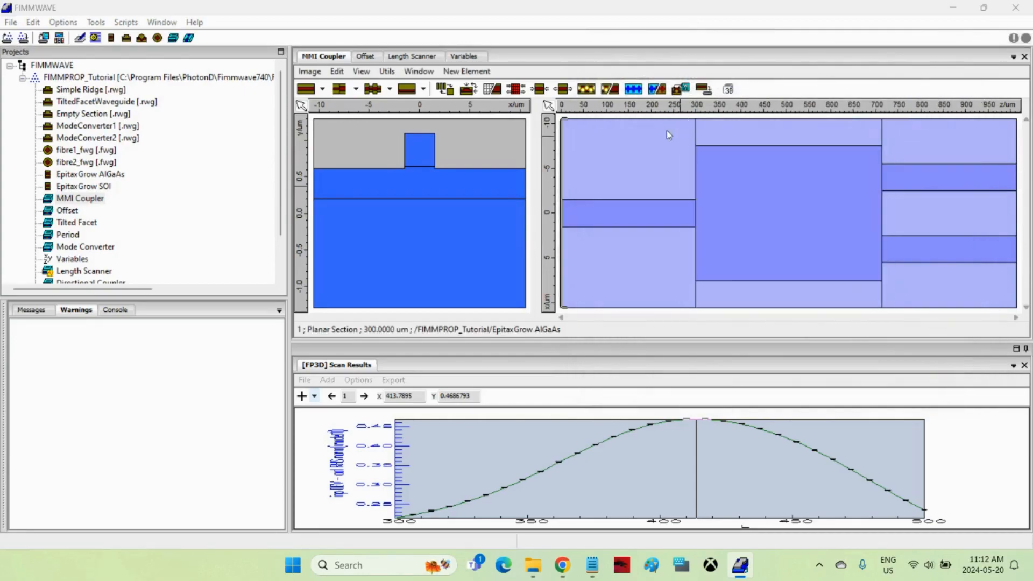
Check the resized coupler's scattering matrix and plot its total intensity Z field profile as a colour map
click(538, 91)
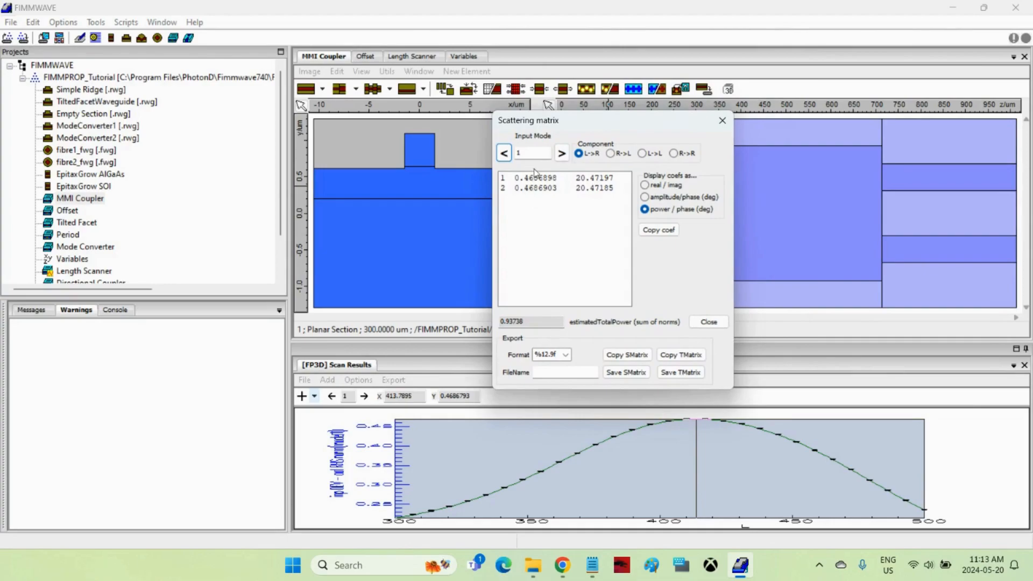
click(722, 120)
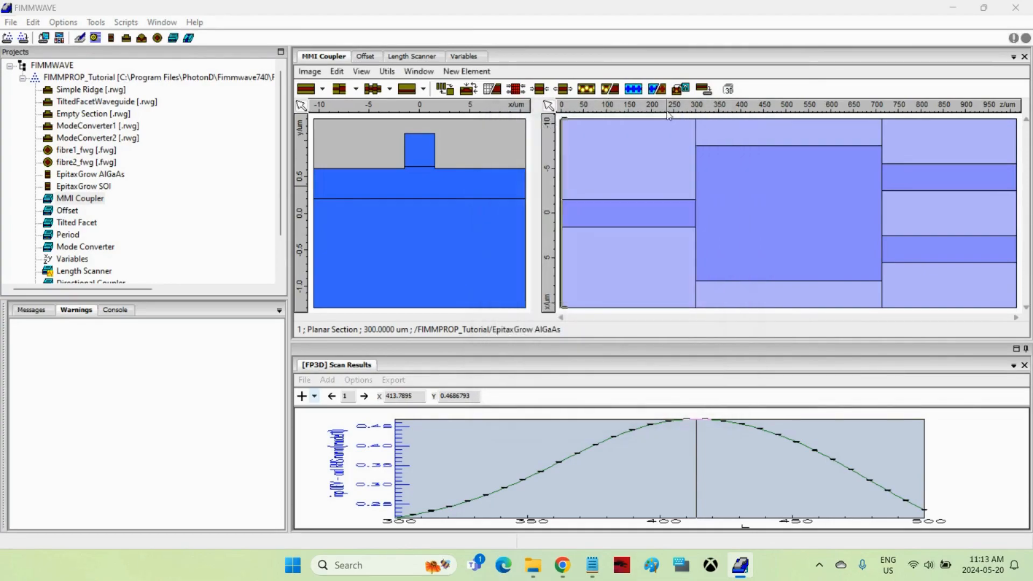
click(590, 90)
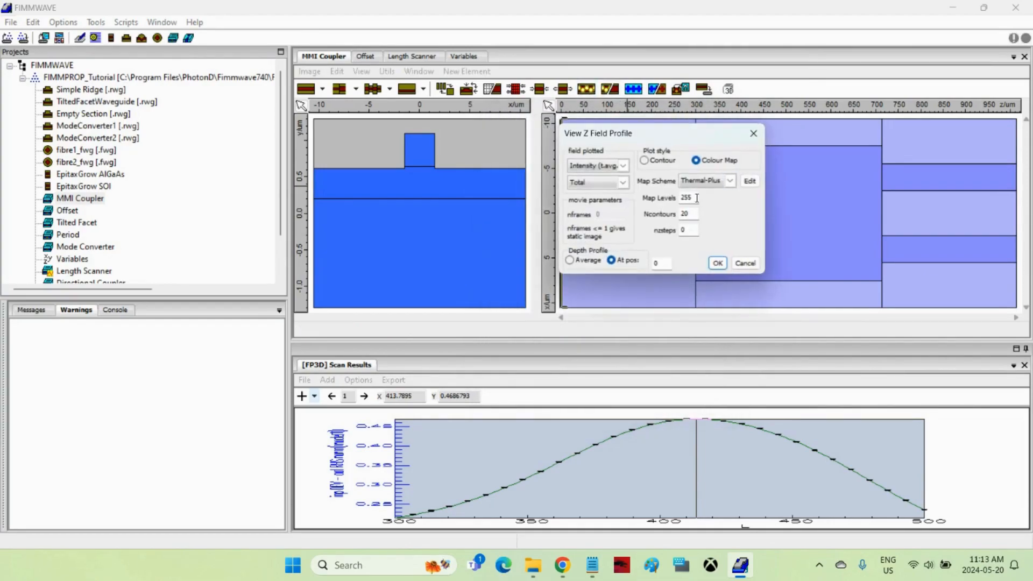
click(717, 261)
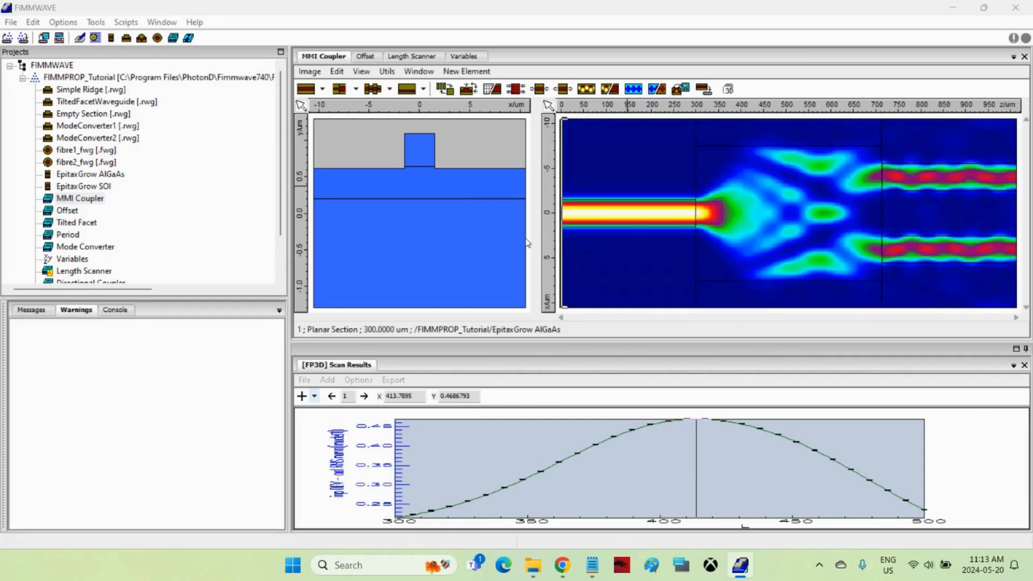